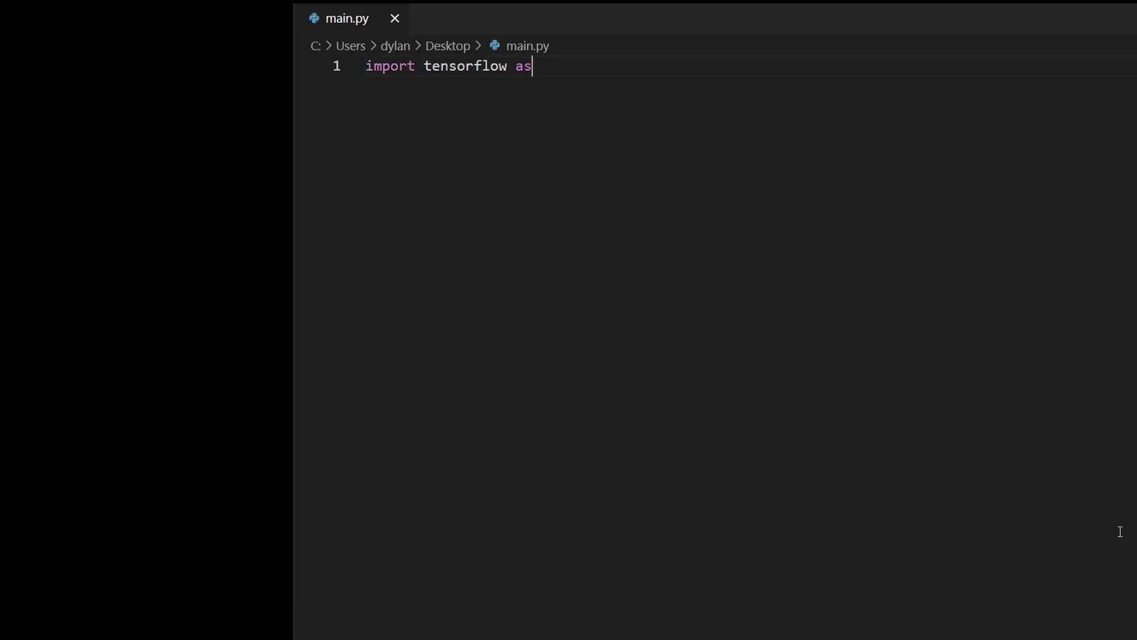
{"action": "type", "text": "tf"}
- Write the tensorflow and numpy imports and the Sequential model's Dense(128), Dense(64) and Dense(10) layers
{"action": "key", "text": "Return"}
{"action": "type", "text": "import numpy as np"}
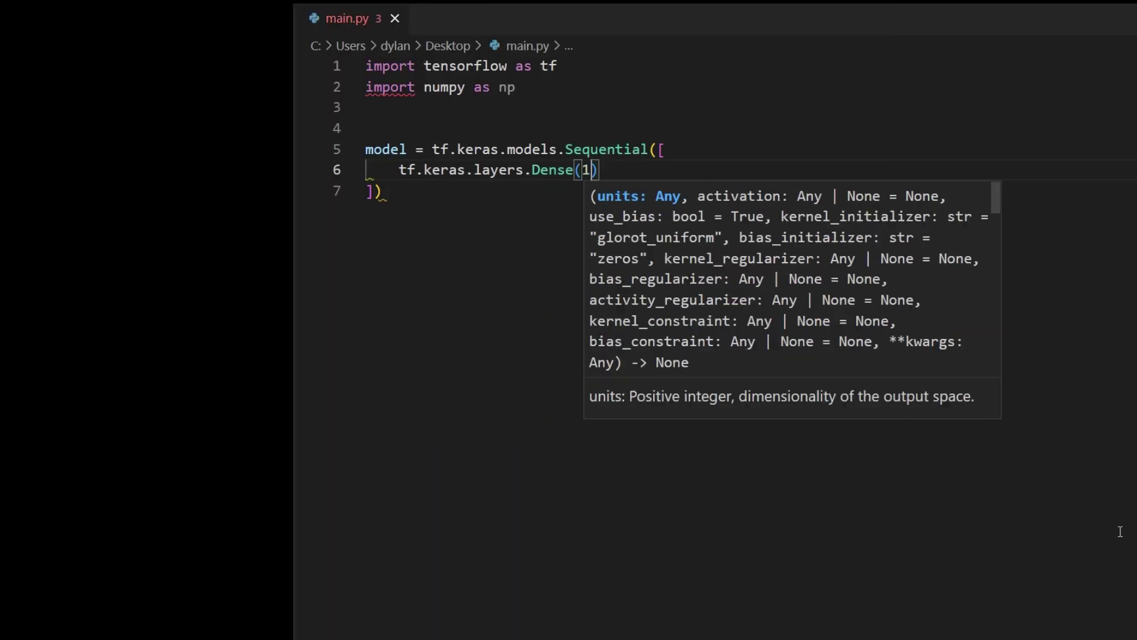
{"action": "type", "text": "28),"}
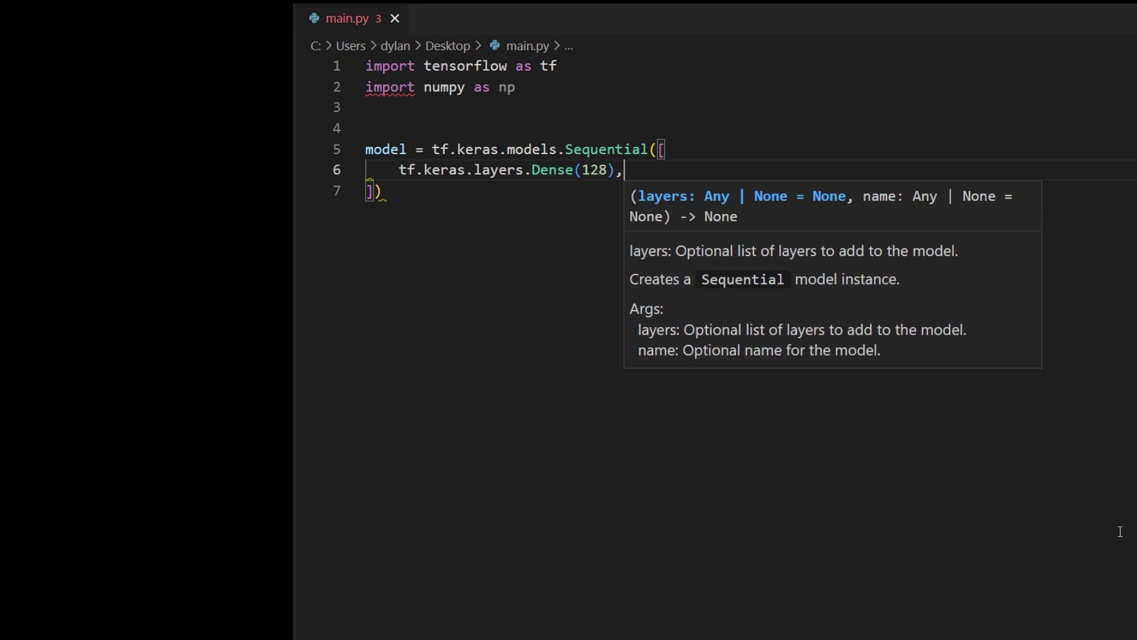
{"action": "key", "text": "Return"}
{"action": "type", "text": "tf.keras.layers.Dense(64),"}
{"action": "key", "text": "Return"}
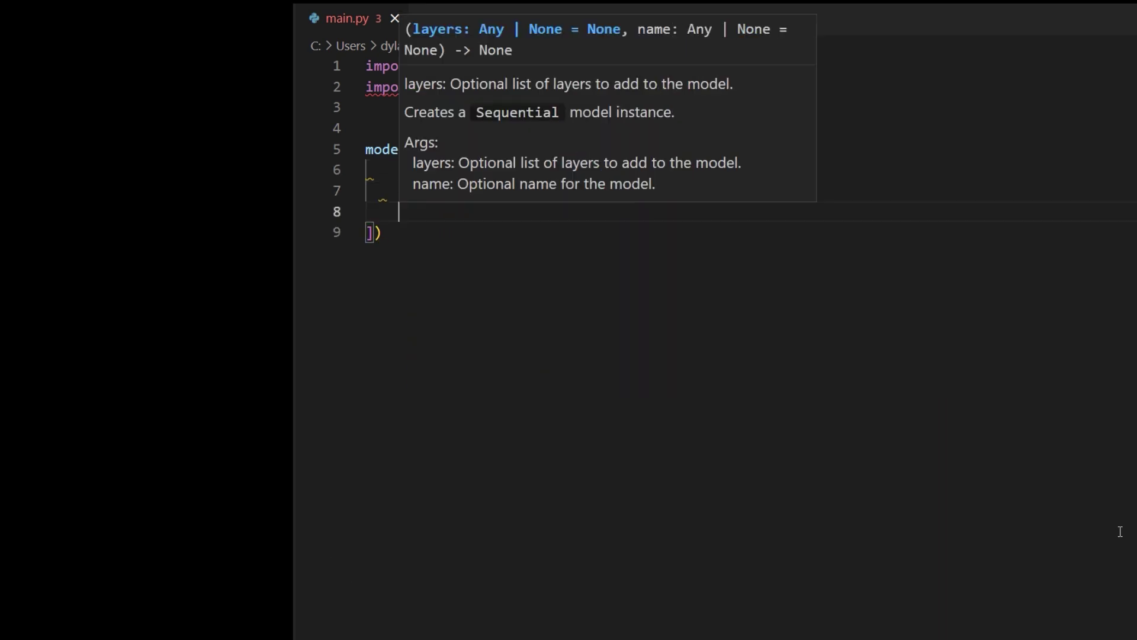
{"action": "type", "text": "tf.keras.layers.Dense(10)"}
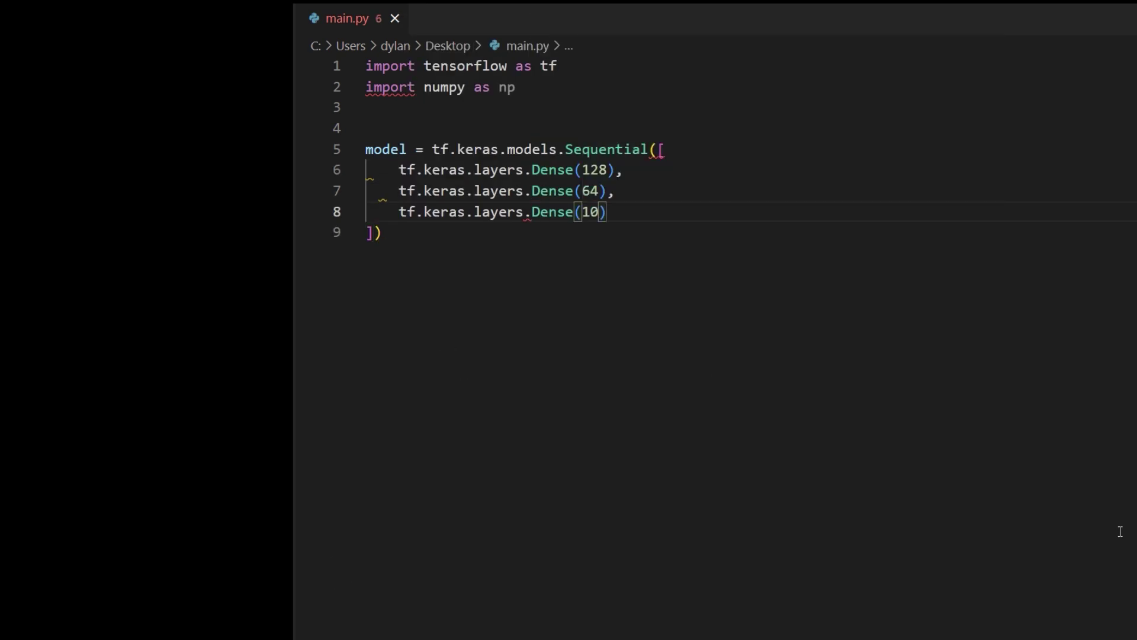